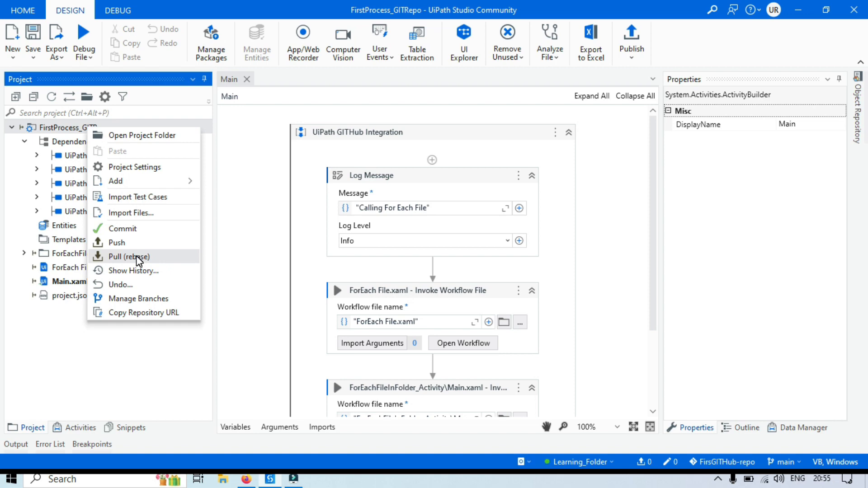
- Compare the file list of uipath_firstgithub-repo on GitHub in Firefox with the FirstProcess_GITRepo project and its Git commands in UiPath Studio
left_click(245, 269)
left_click(245, 479)
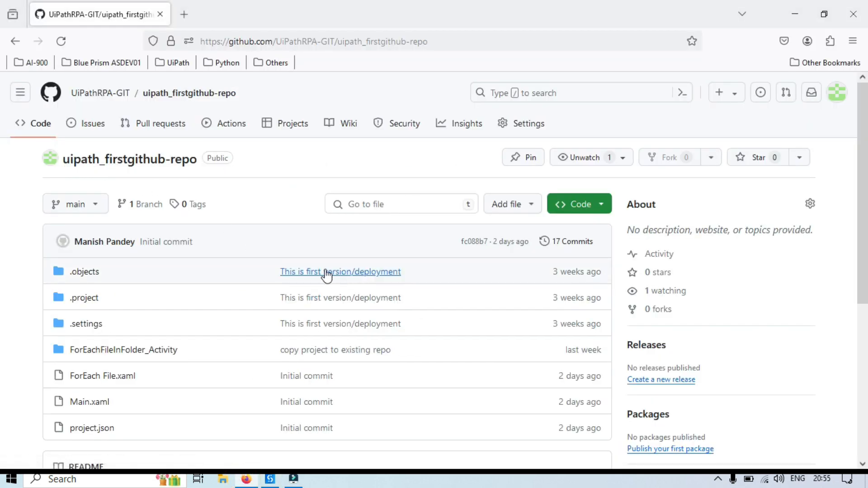
scroll(113, 201, "down", 2)
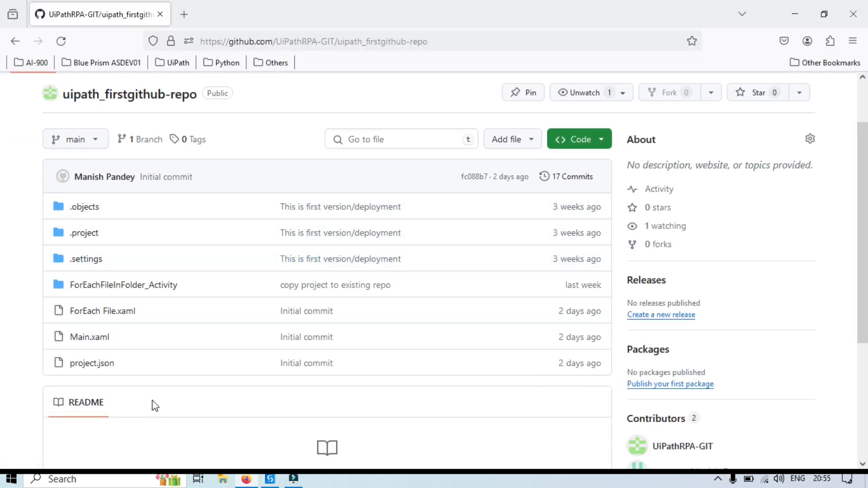
left_click(270, 480)
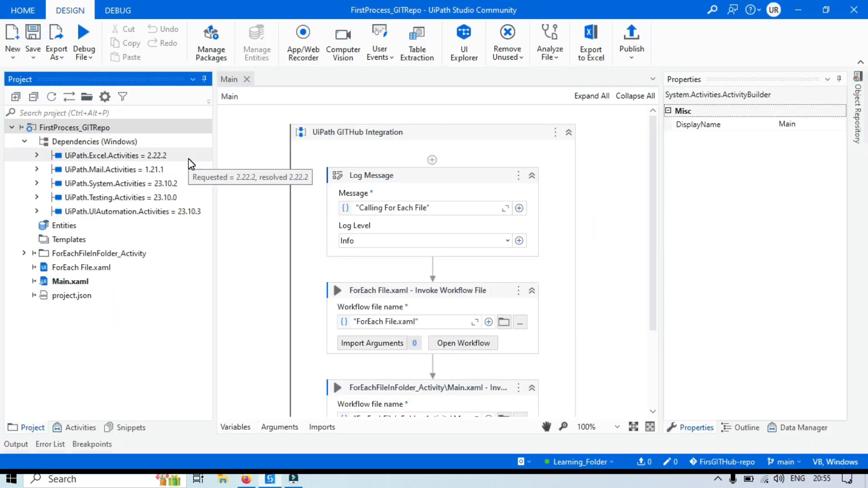
left_click(254, 483)
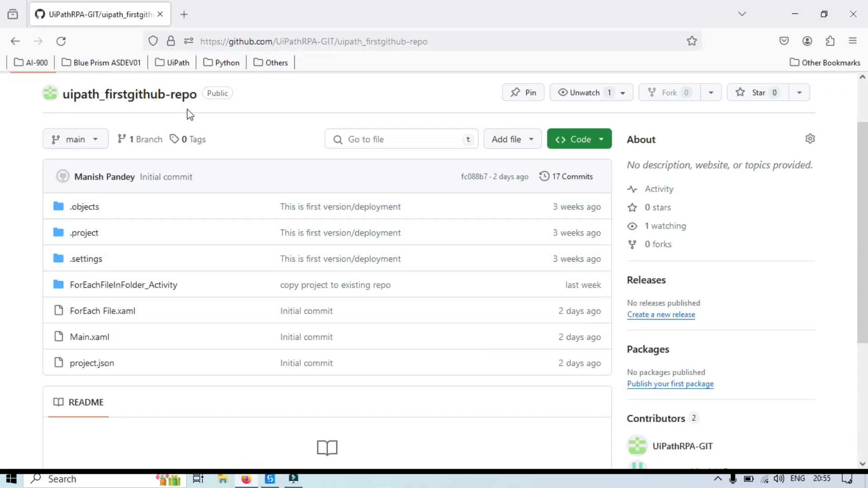
left_click(271, 480)
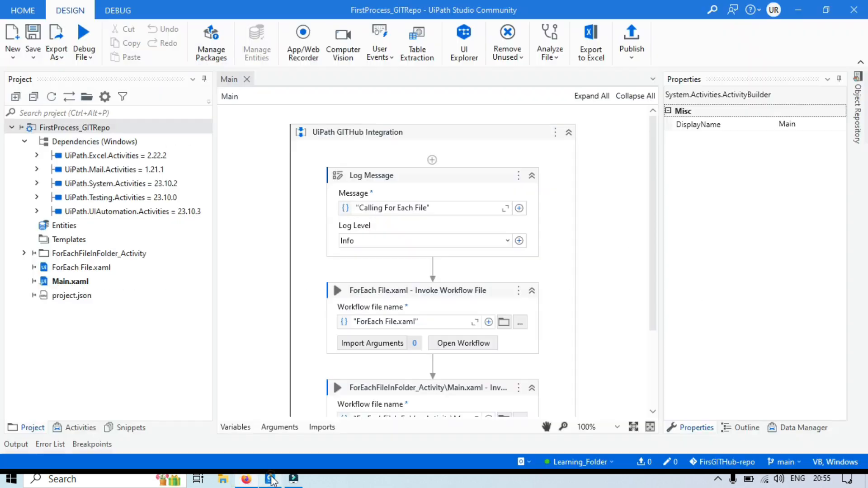
right_click(72, 128)
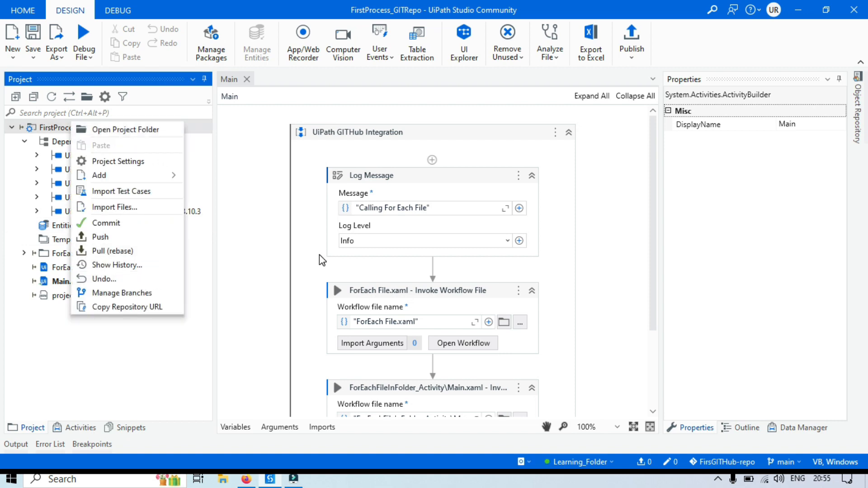
left_click(264, 314)
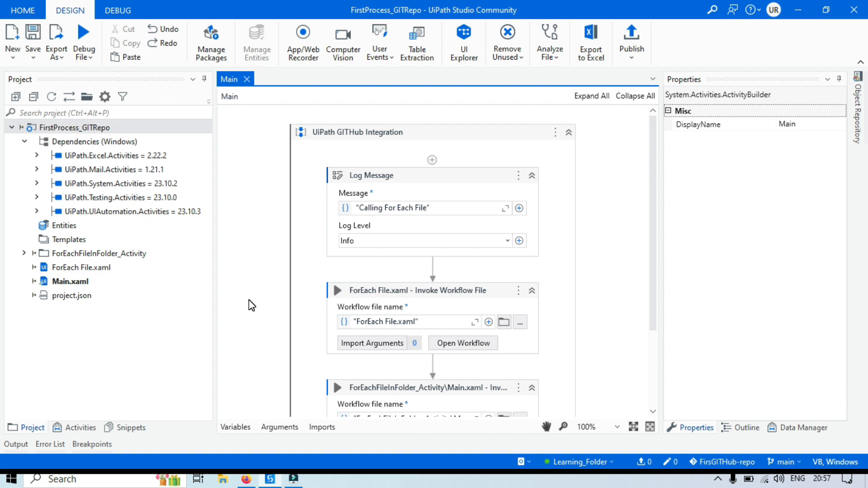
- Review the activities in the Main workflow, and switch to Firefox to examine the GitHub repository's files
left_click(272, 270)
scroll(462, 224, "down", 2)
scroll(475, 228, "up", 2)
scroll(453, 237, "down", 1)
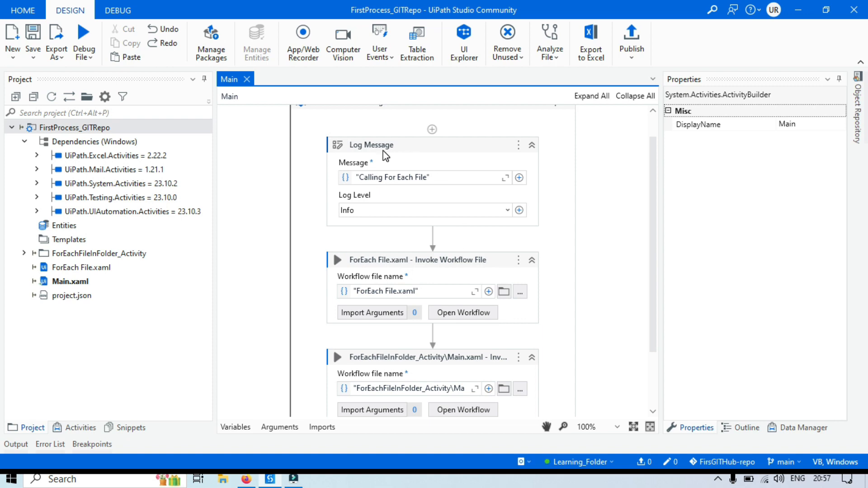
scroll(404, 245, "down", 1)
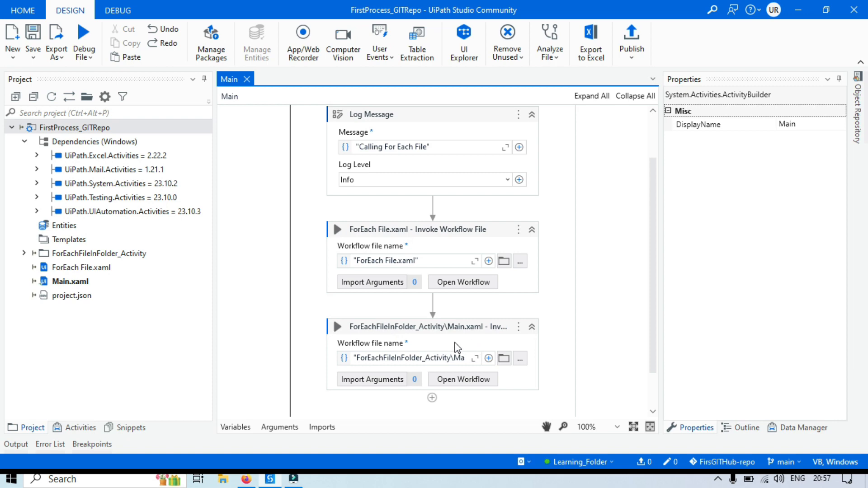
left_click(602, 338)
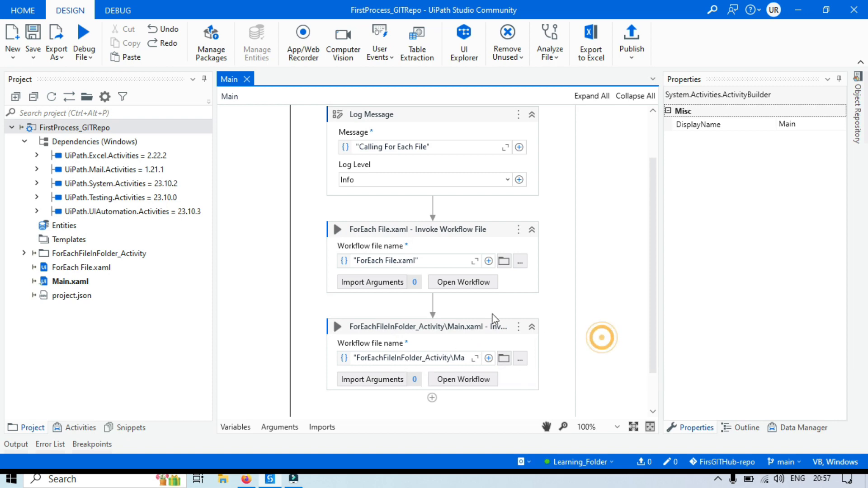
left_click(246, 479)
scroll(172, 211, "up", 2)
scroll(154, 222, "down", 4)
scroll(136, 229, "up", 2)
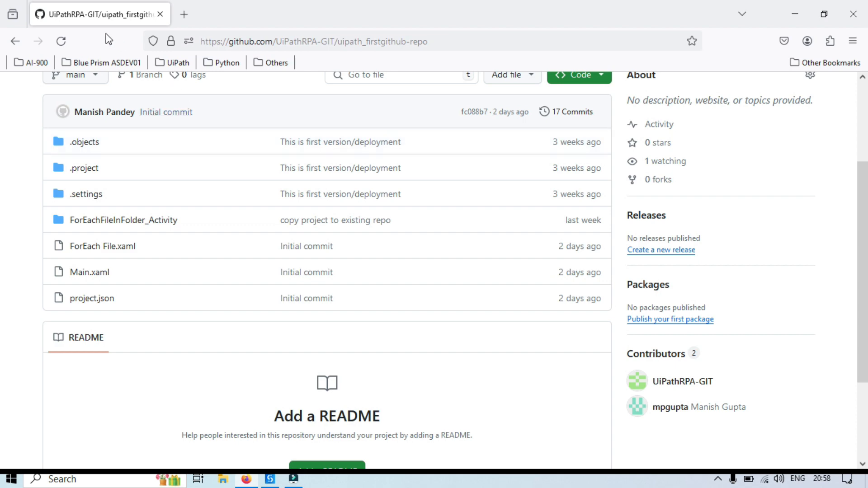
key("alt+Tab")
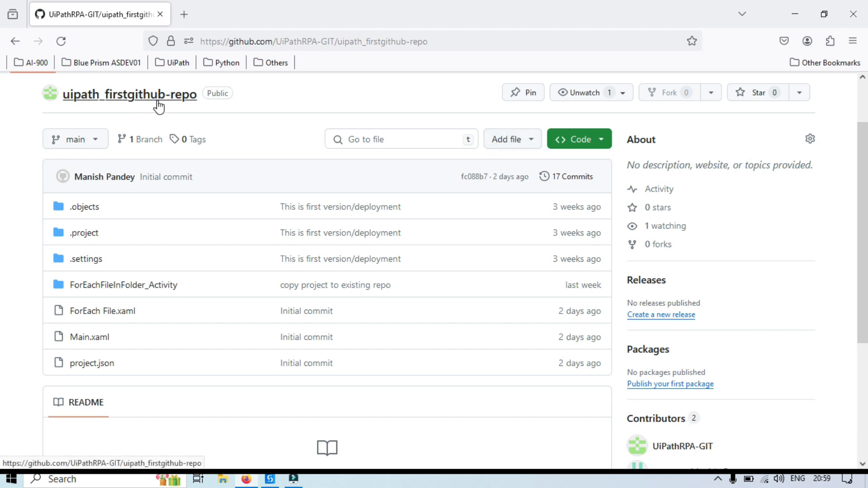
- Upload DictionaryToJsonObject.xaml and SerializeJson.xaml to the repository from the IntegrateChatGPTIntoUiPath folder inside Documents > UiPath
left_click(524, 144)
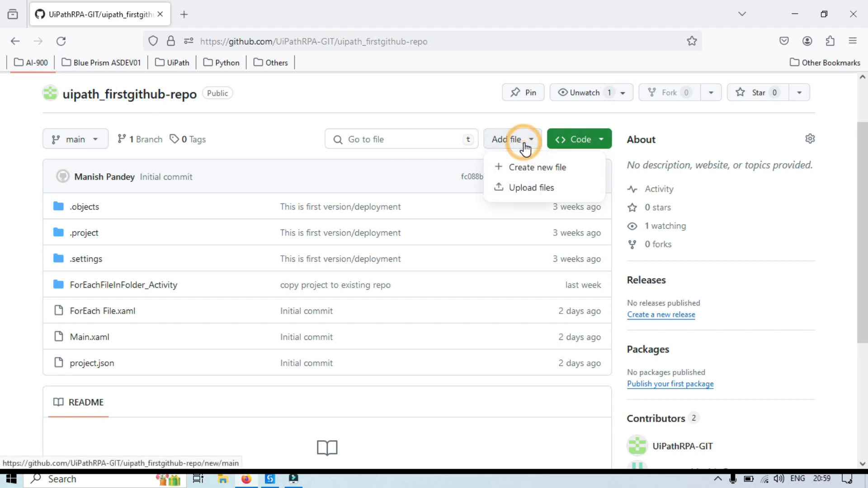
left_click(532, 190)
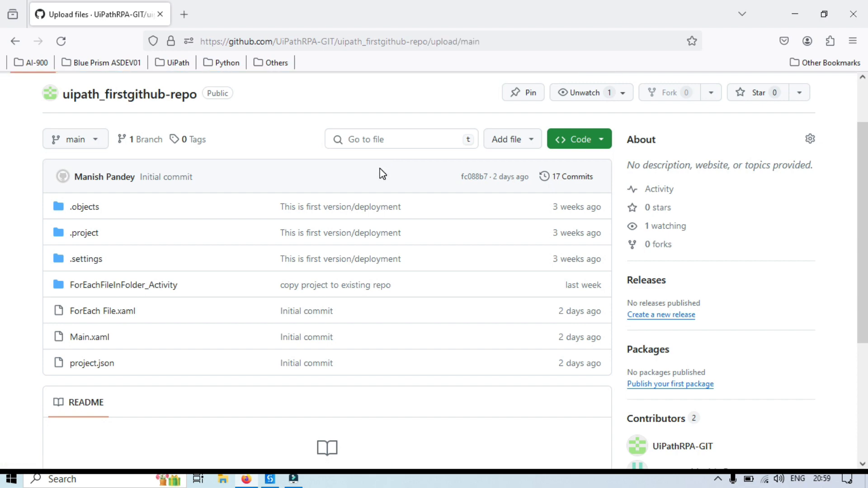
left_click(441, 294)
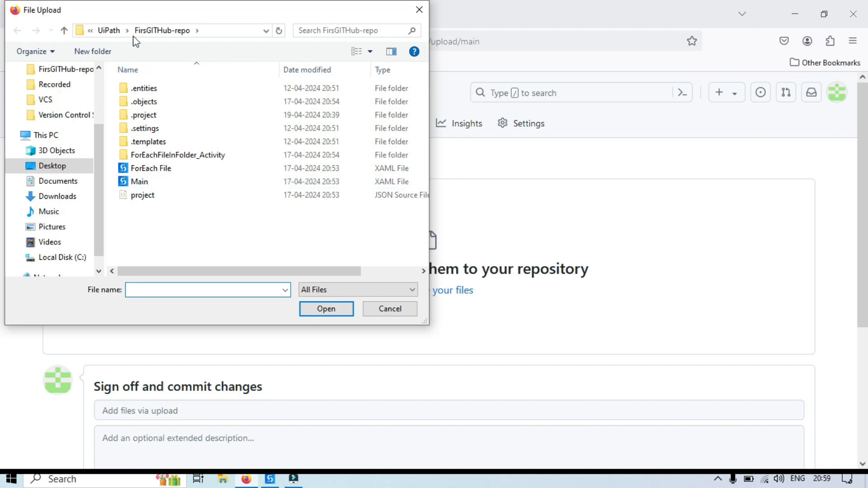
left_click(59, 183)
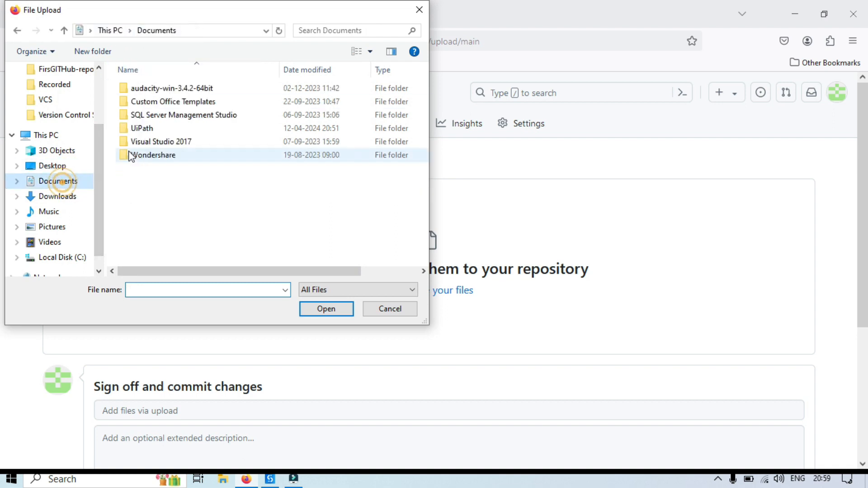
double_click(167, 130)
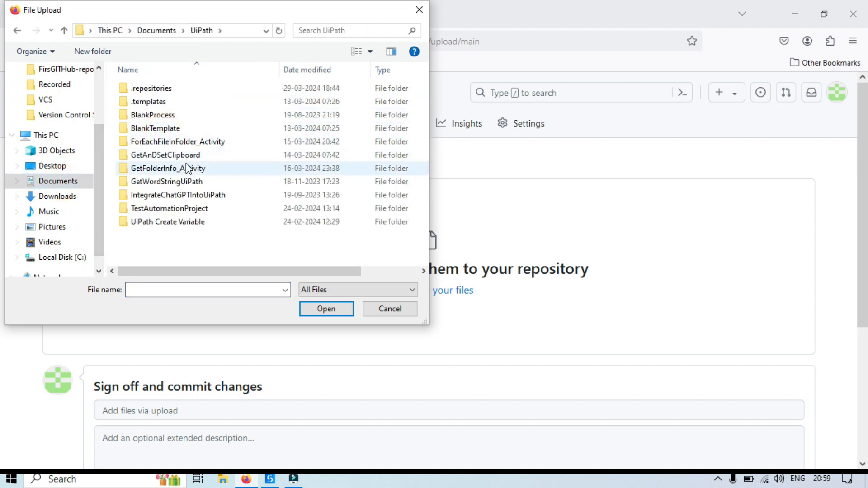
left_click(183, 177)
double_click(183, 195)
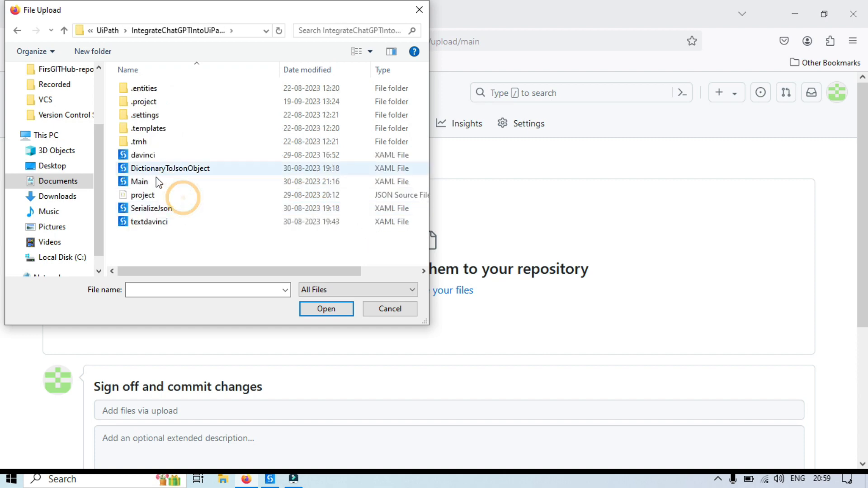
left_click(167, 172)
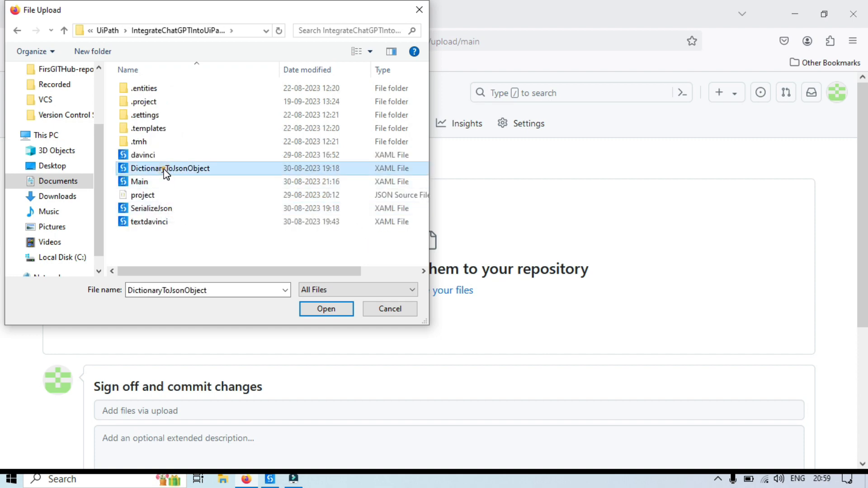
left_click(166, 209, "ctrl")
left_click(335, 311)
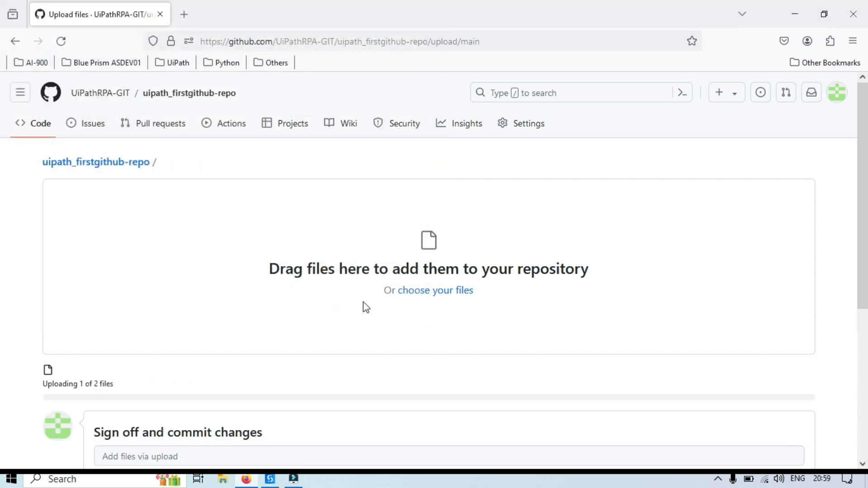
- Commit the uploaded files directly to the main branch with the extended description "Adding integrating with ChatGTP files"
scroll(262, 289, "down", 3)
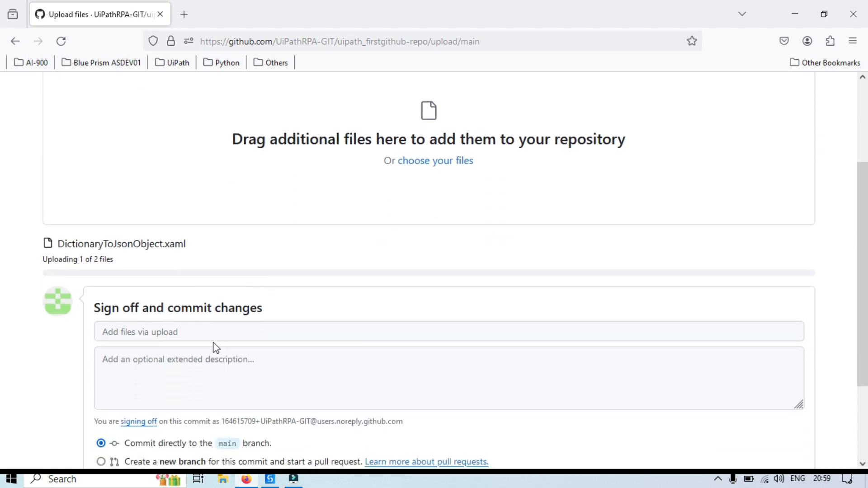
left_click(185, 332)
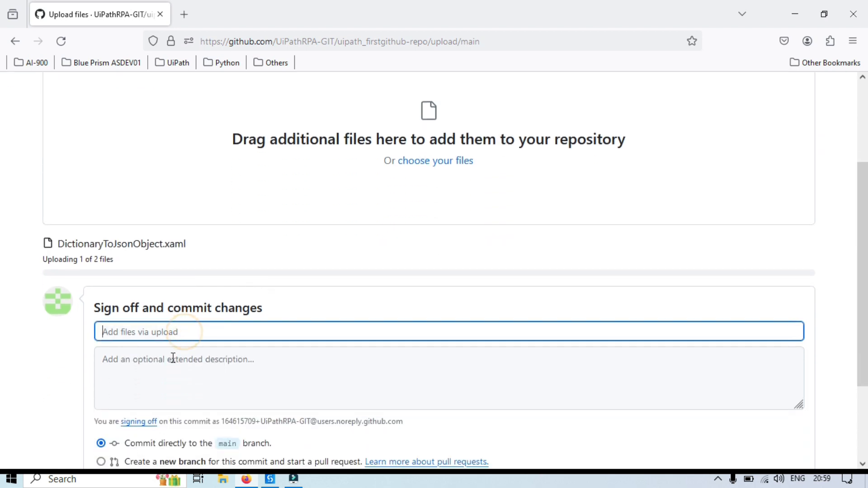
left_click(243, 361)
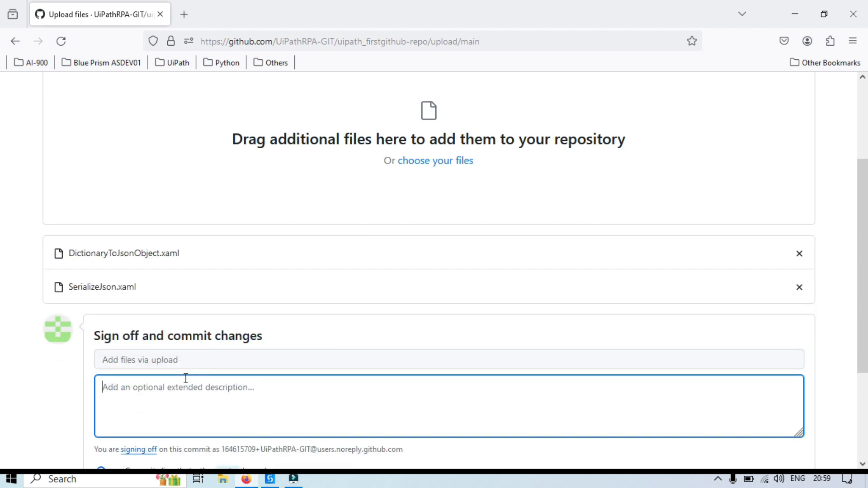
type("Addig")
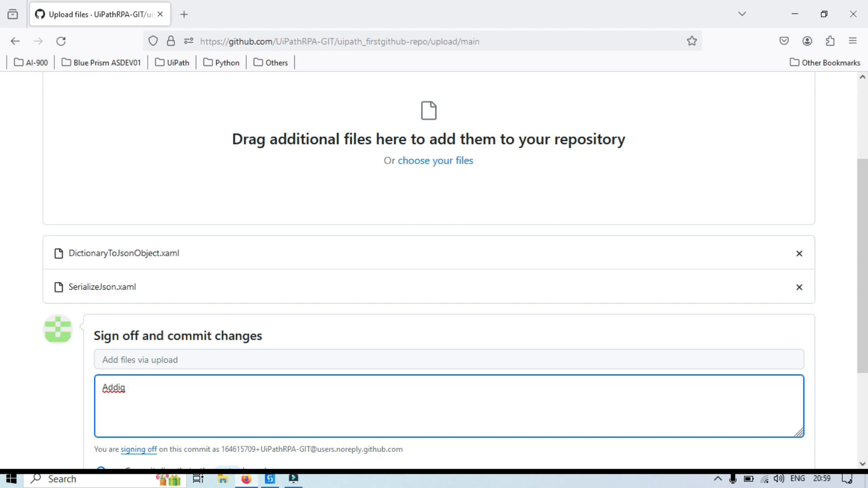
key("BackSpace")
key("BackSpace")
type("g integrating eith")
key("BackSpace")
key("BackSpace")
key("BackSpace")
type("with ChatG")
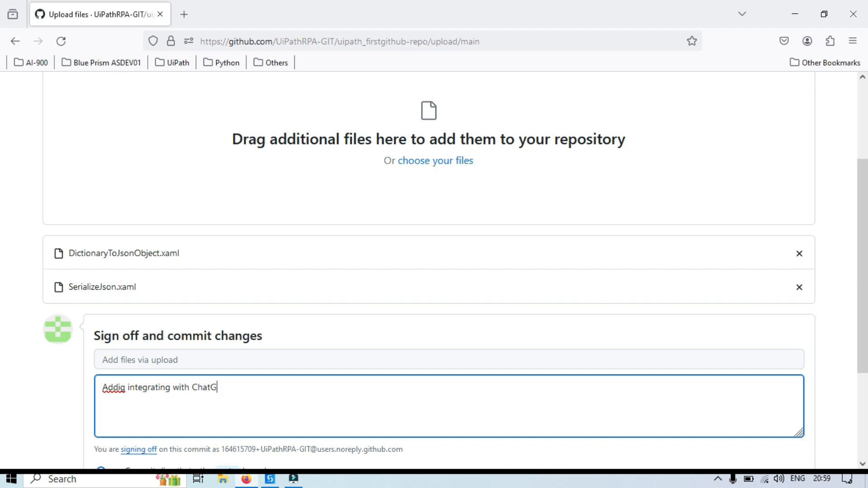
type("TP files")
left_click(122, 387)
type("n")
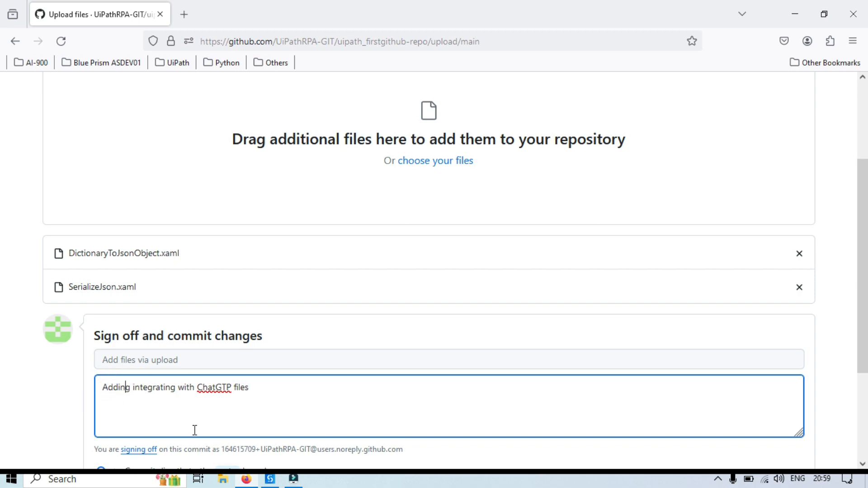
scroll(439, 366, "down", 3)
left_click(129, 399)
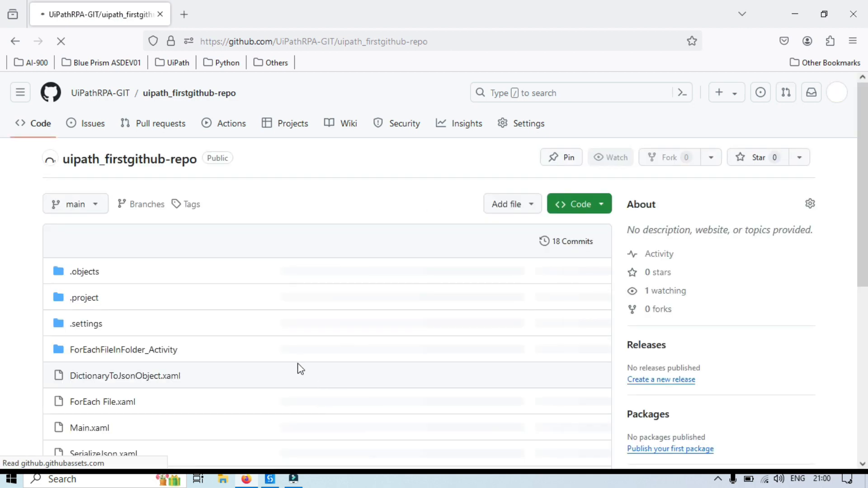
- Check the repository's file list, switch to UiPath Studio and pull (rebase) the remote changes into the FirstProcess_GITRepo project
scroll(141, 335, "down", 3)
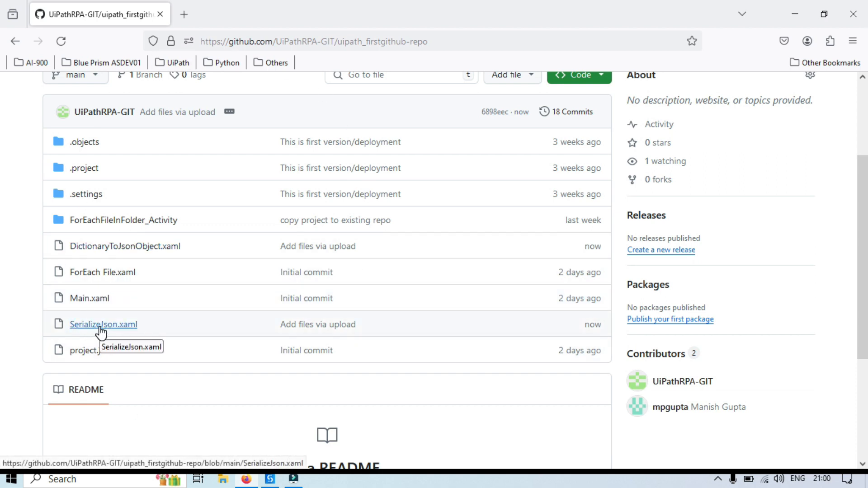
left_click(273, 481)
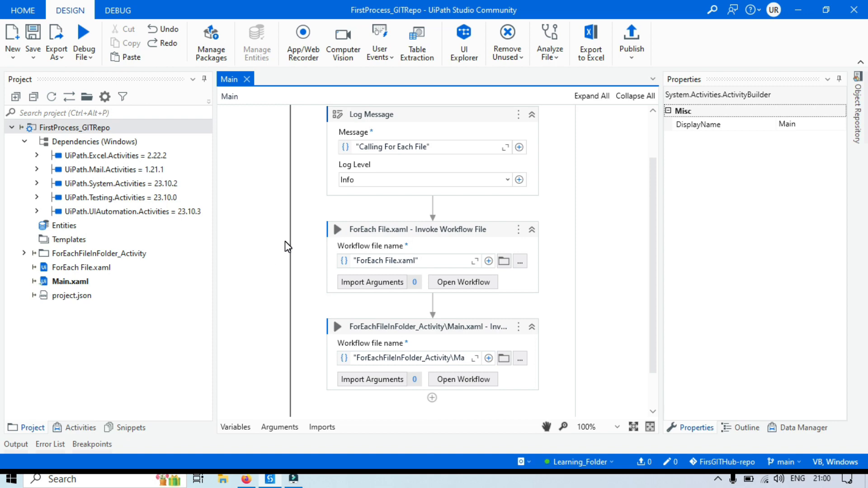
key("alt+Tab")
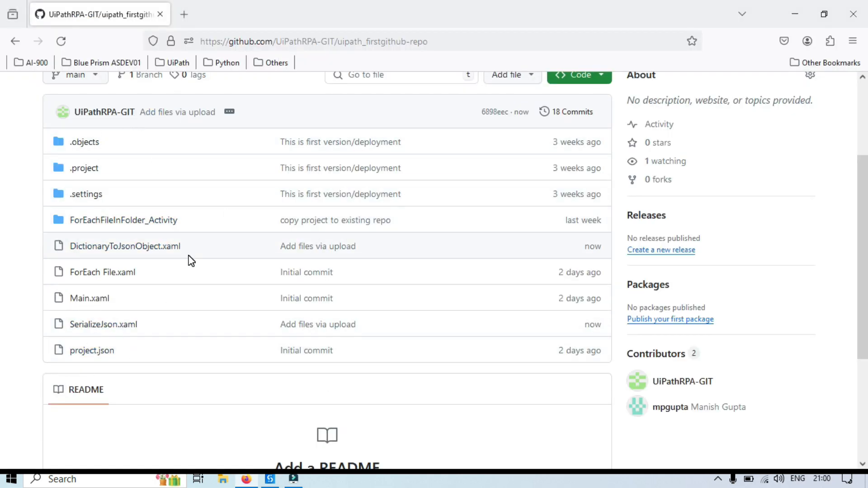
key("alt+Tab")
left_click(248, 267)
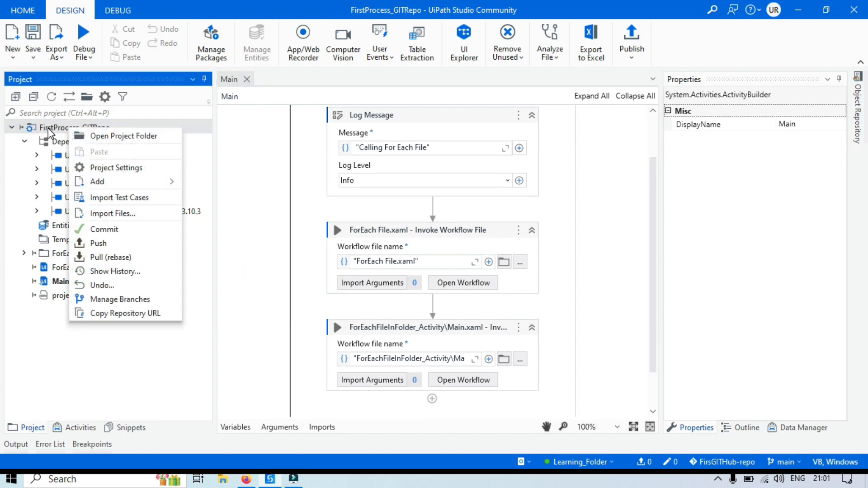
left_click(111, 257)
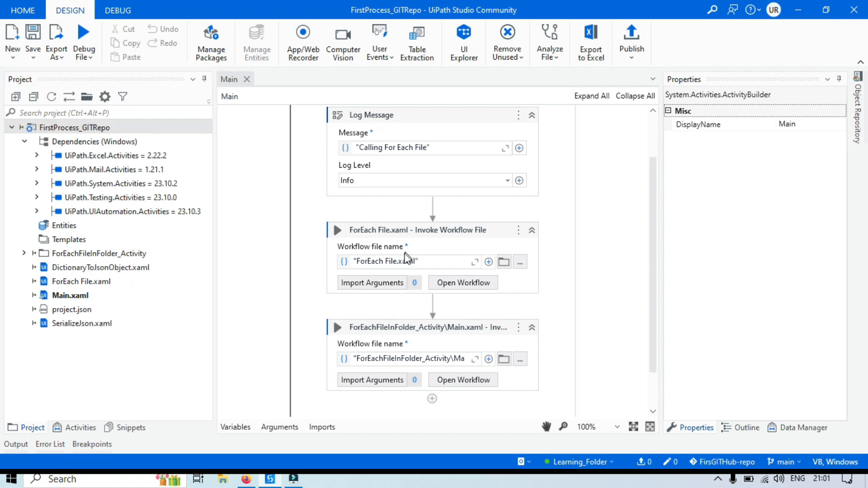
- Compare the project tree in UiPath Studio with the repository's file list on GitHub in Firefox
key("alt+Tab")
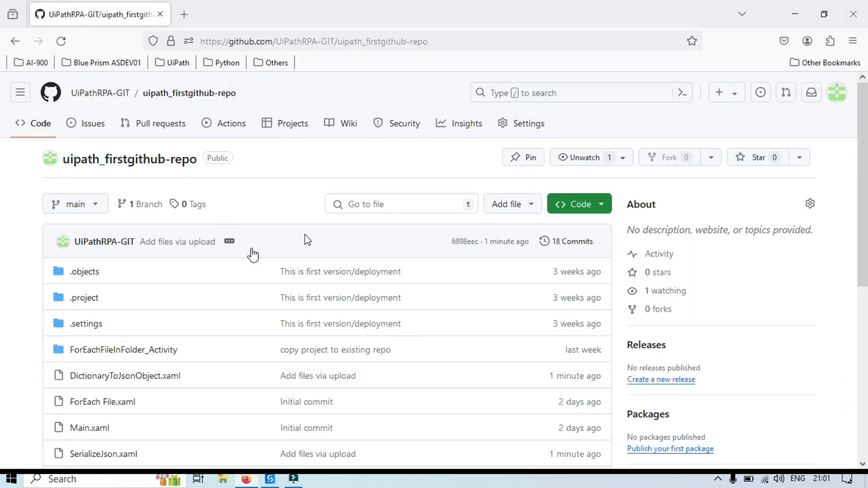
key("alt+Tab")
left_click(240, 257)
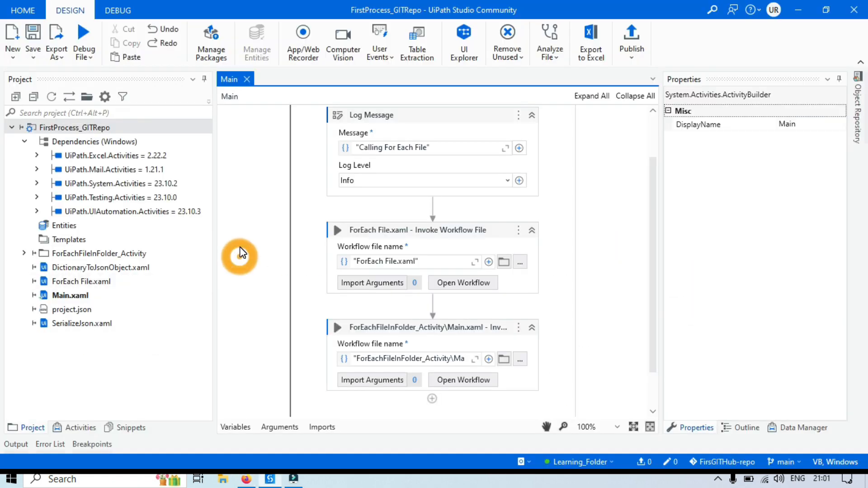
- Open the project folder in File Explorer to check its local XAML files, and return to UiPath Studio
left_click(86, 96)
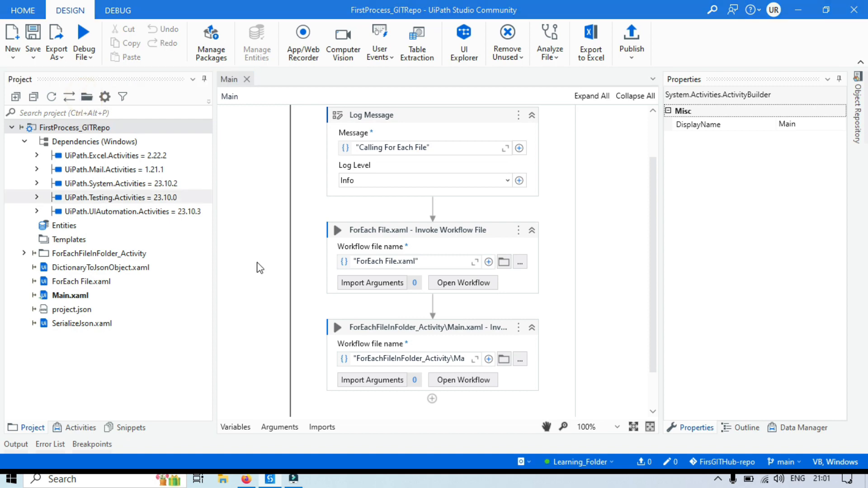
left_click_drag(204, 342, 185, 103)
left_click(269, 396)
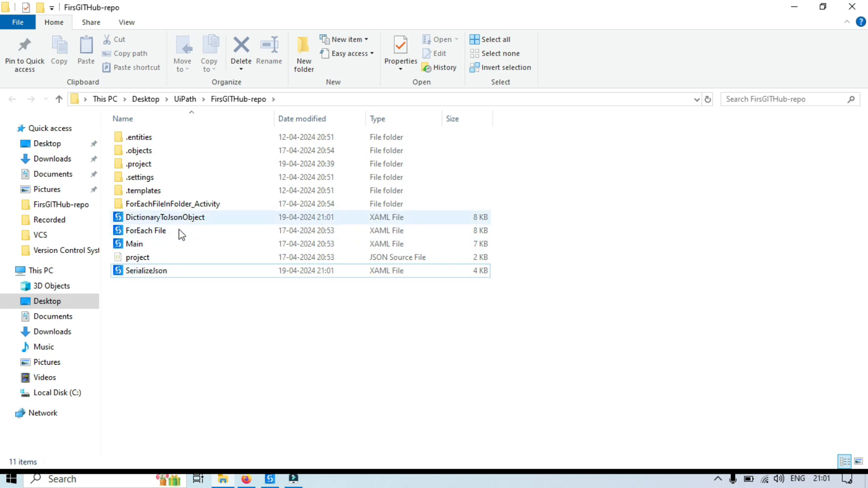
key("alt+Tab")
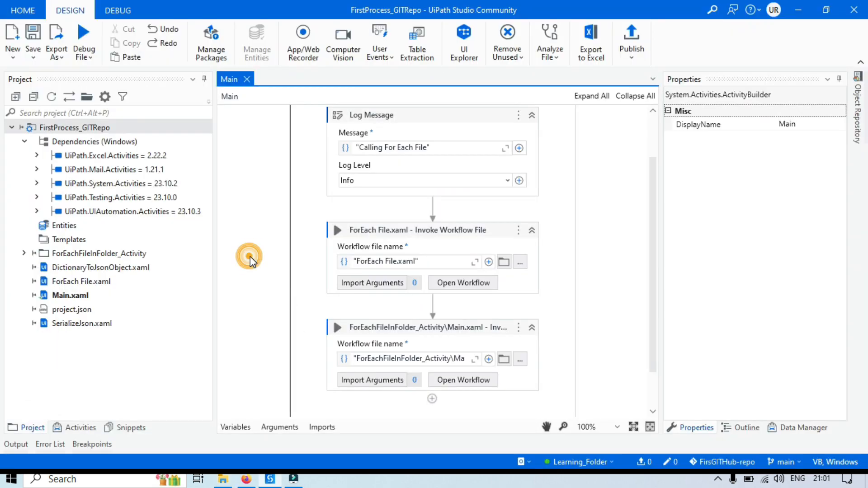
key("alt+Tab")
key("alt+Tab")
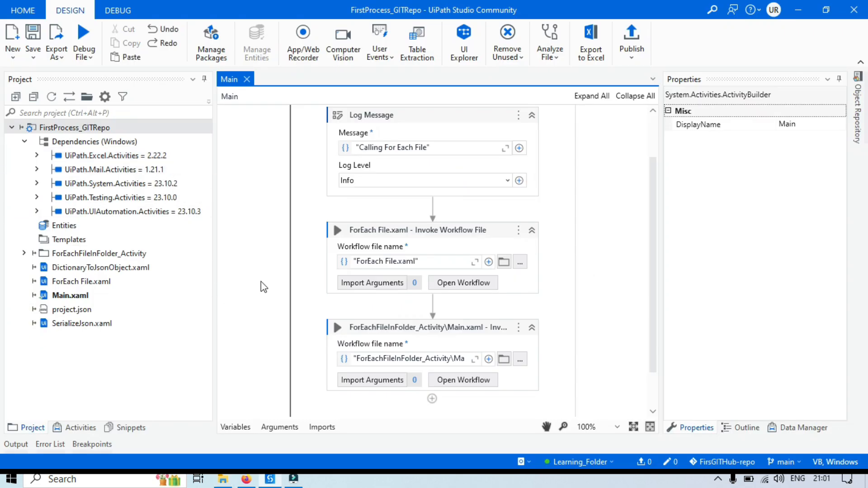